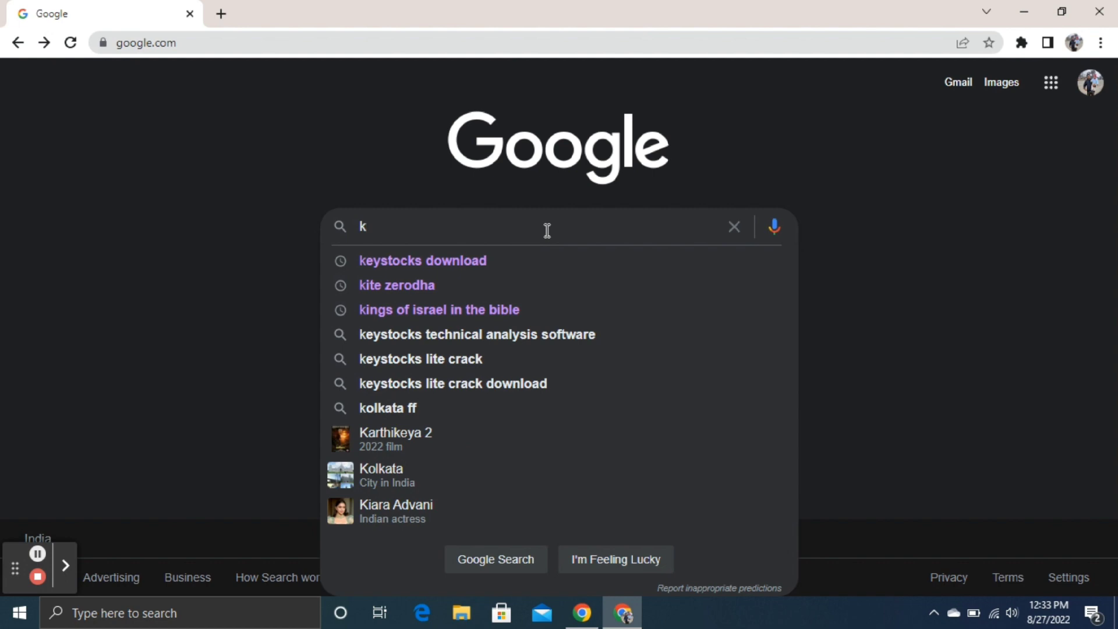
# Step: Search Google for 'keystocks download' and open the KeyStocks-Lite site at keystock.co.in
pyautogui.press('Down')
pyautogui.press('Return')
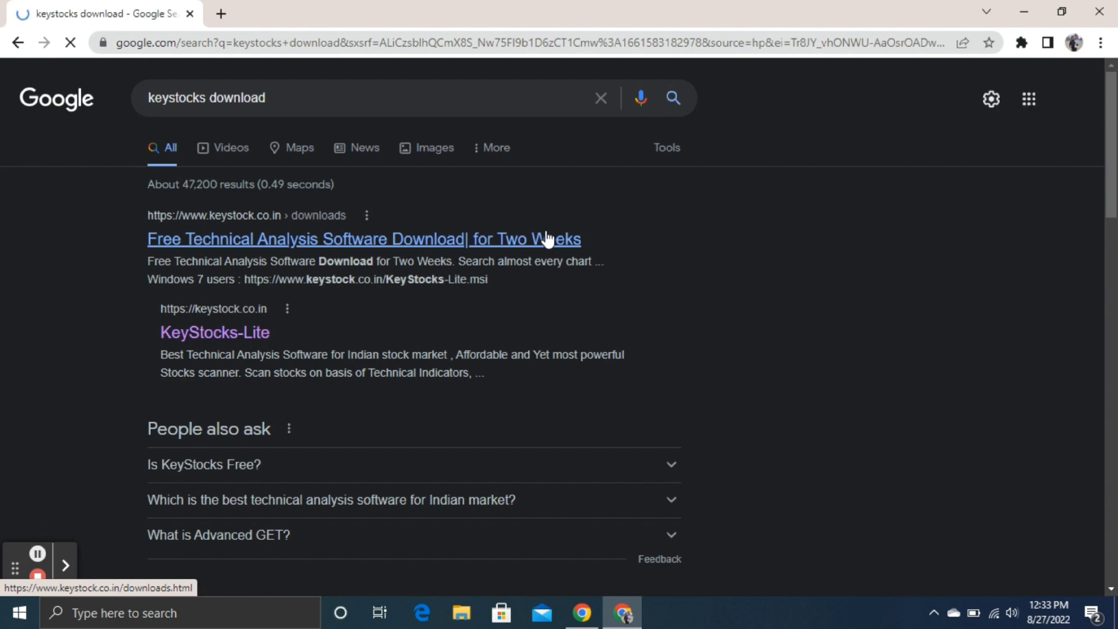
pyautogui.click(245, 335)
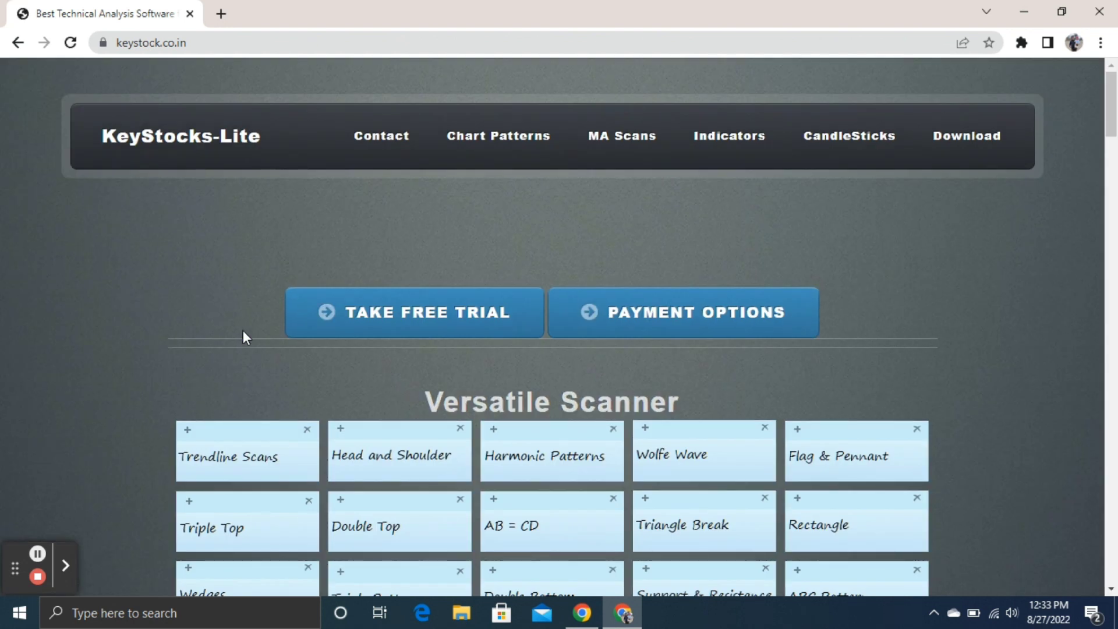
# Step: Go from the KeyStocks home page to the free trial Downloads page via DOWNLOAD KEYSTOCKS-LITE FREE
pyautogui.scroll(-7, 243, 337)
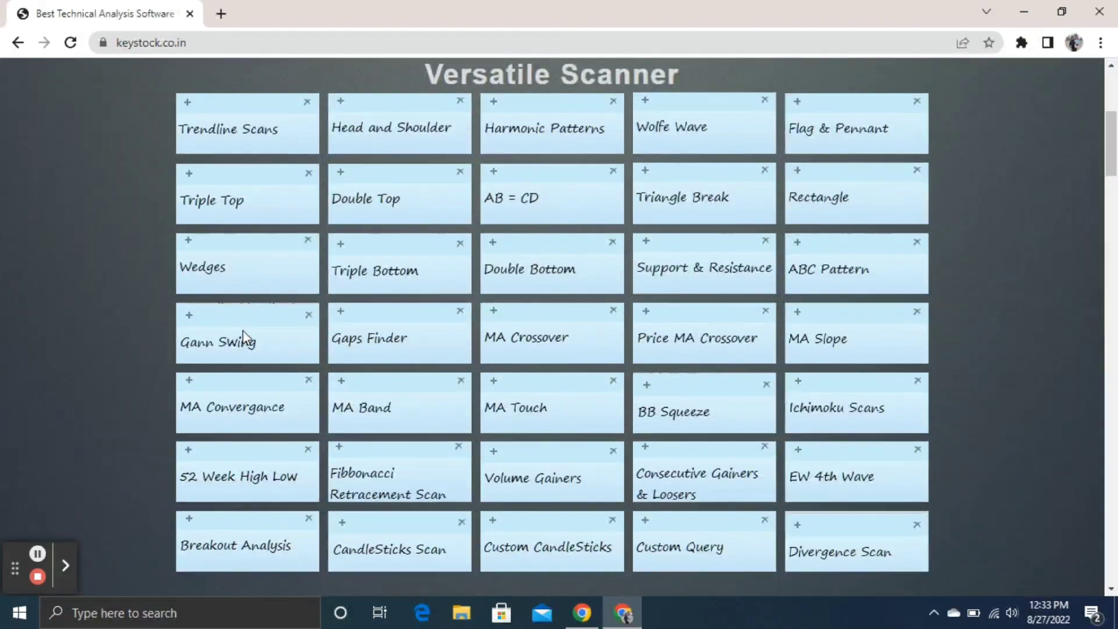
pyautogui.scroll(-6, 243, 336)
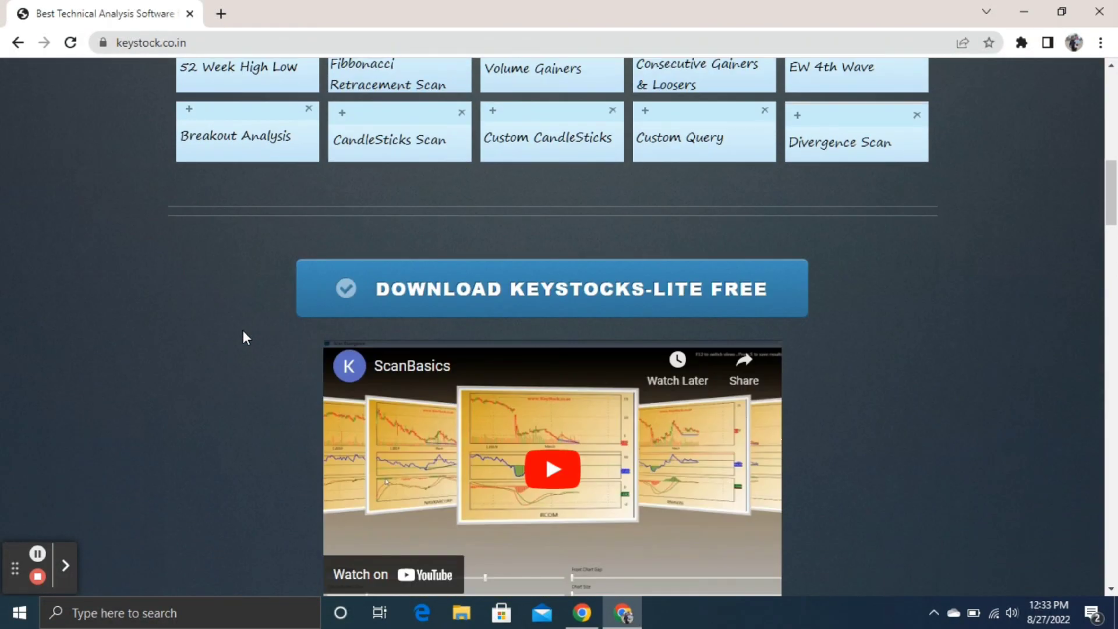
pyautogui.scroll(-1, 243, 330)
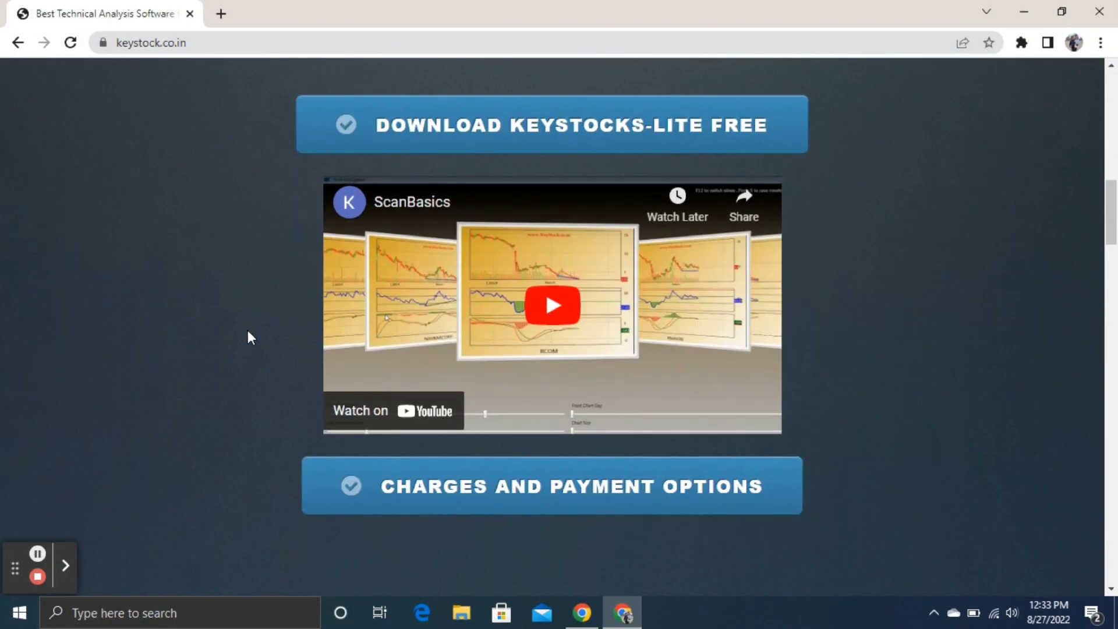
pyautogui.click(518, 144)
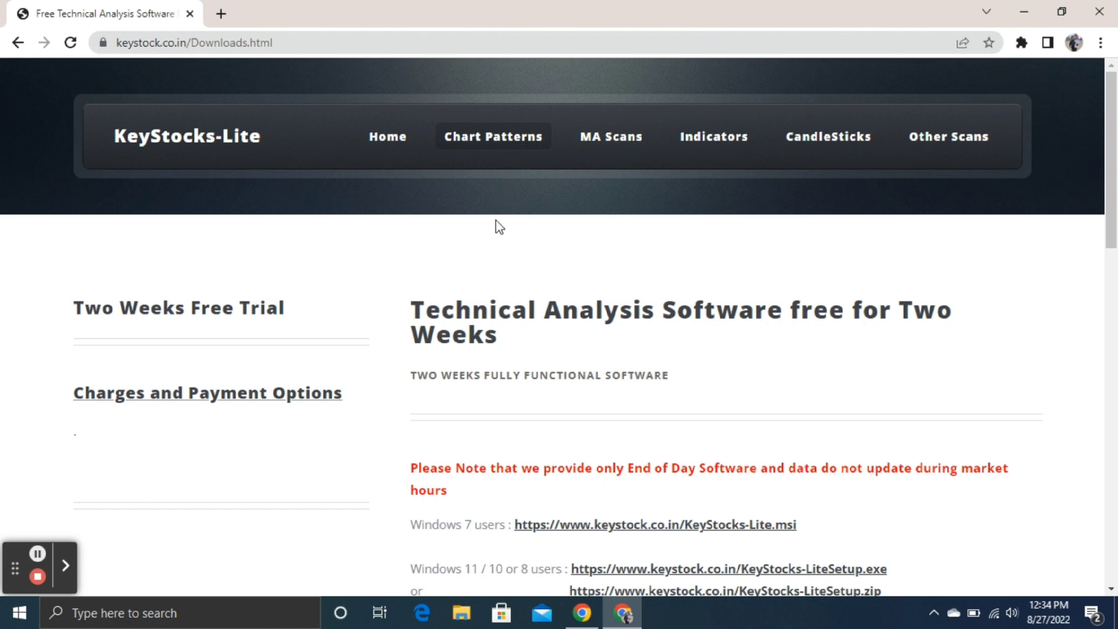
# Step: Download KeyStocks-LiteSetup.exe (about 227 MB) from the Windows 11/10/8 installer link
pyautogui.scroll(-1, 496, 220)
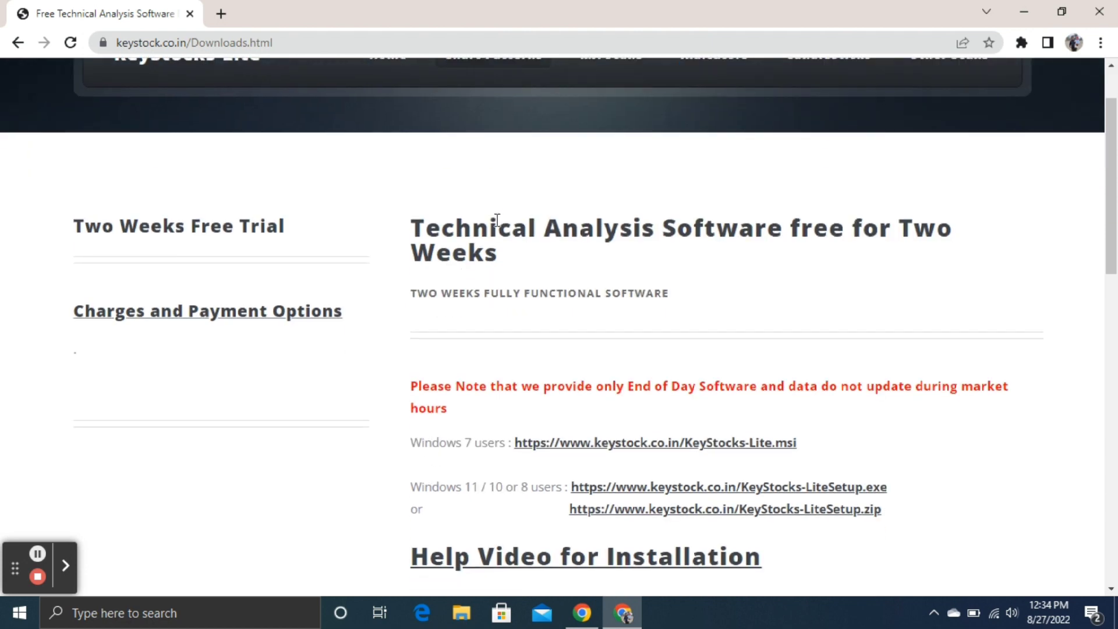
pyautogui.click(641, 493)
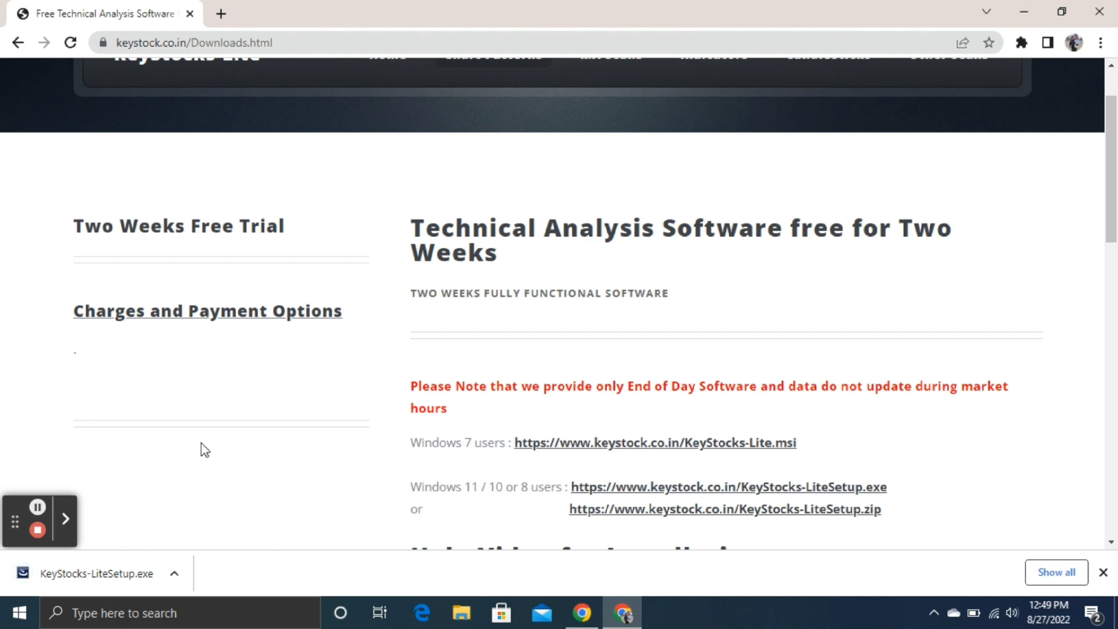
# Step: Run KeyStocks-LiteSetup.exe, install with default settings into C:\KeyStocks-Lite\KeyStocks-Lite\, and minimize Chrome
pyautogui.click(117, 580)
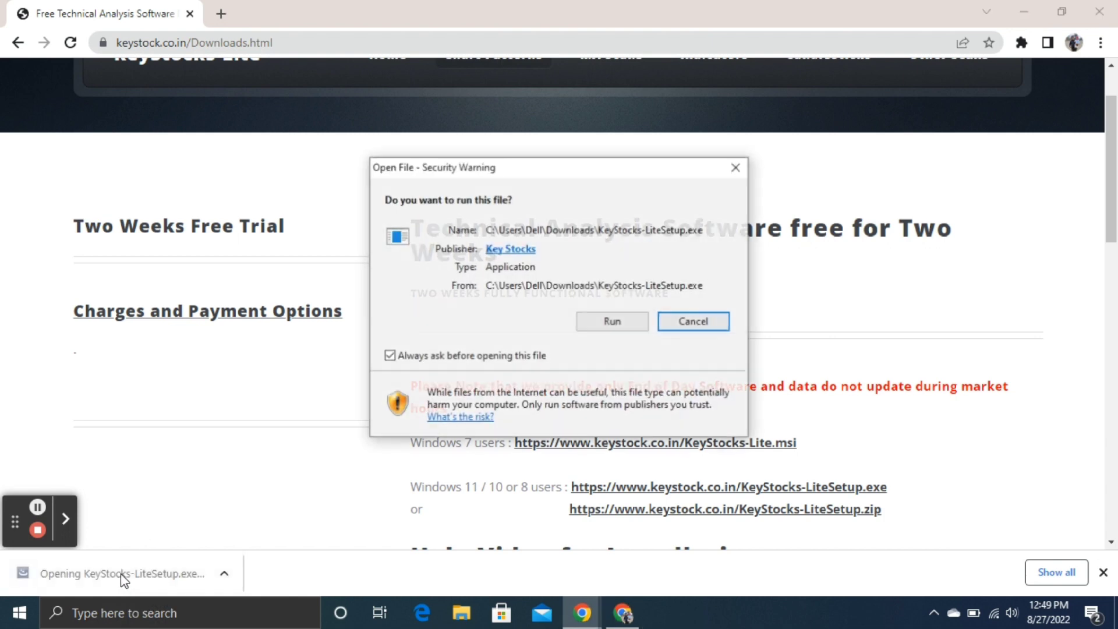
pyautogui.click(610, 322)
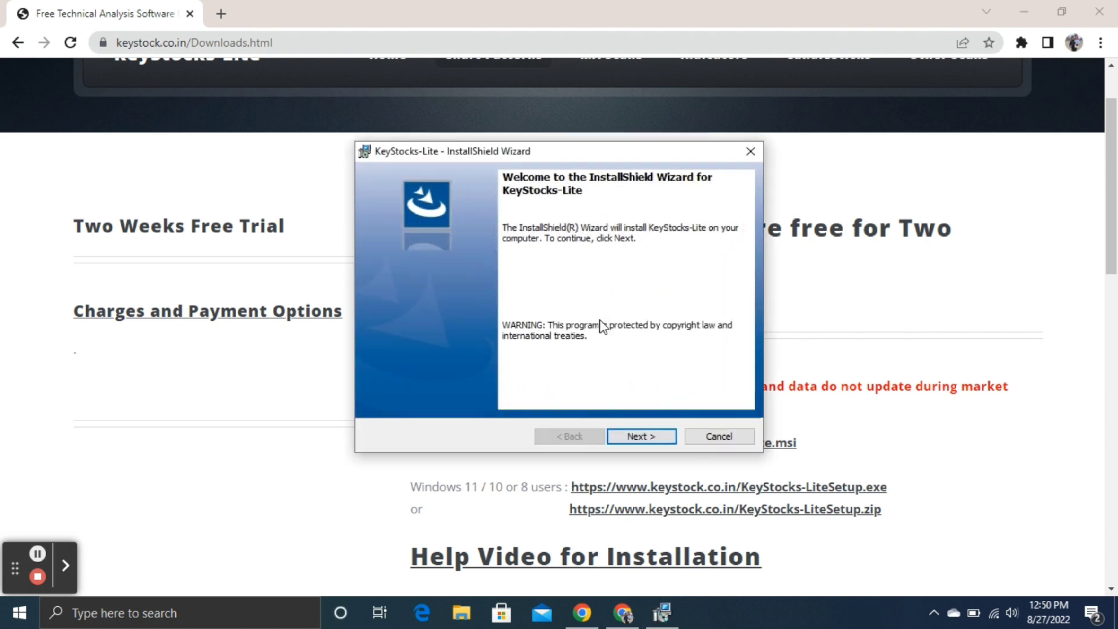
pyautogui.click(622, 437)
pyautogui.click(622, 438)
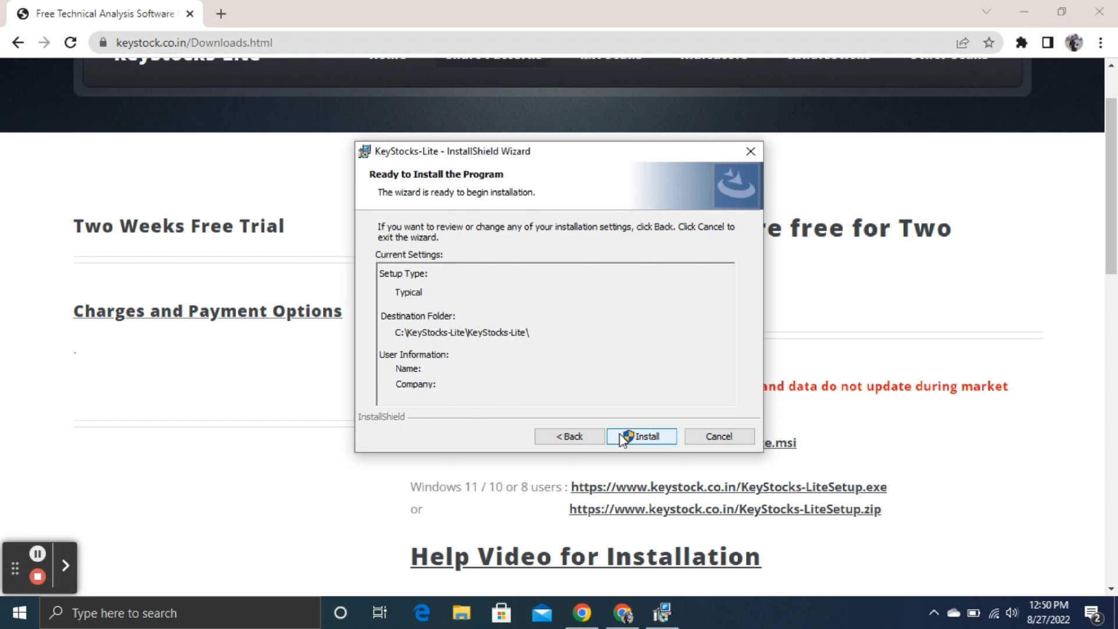
pyautogui.click(622, 438)
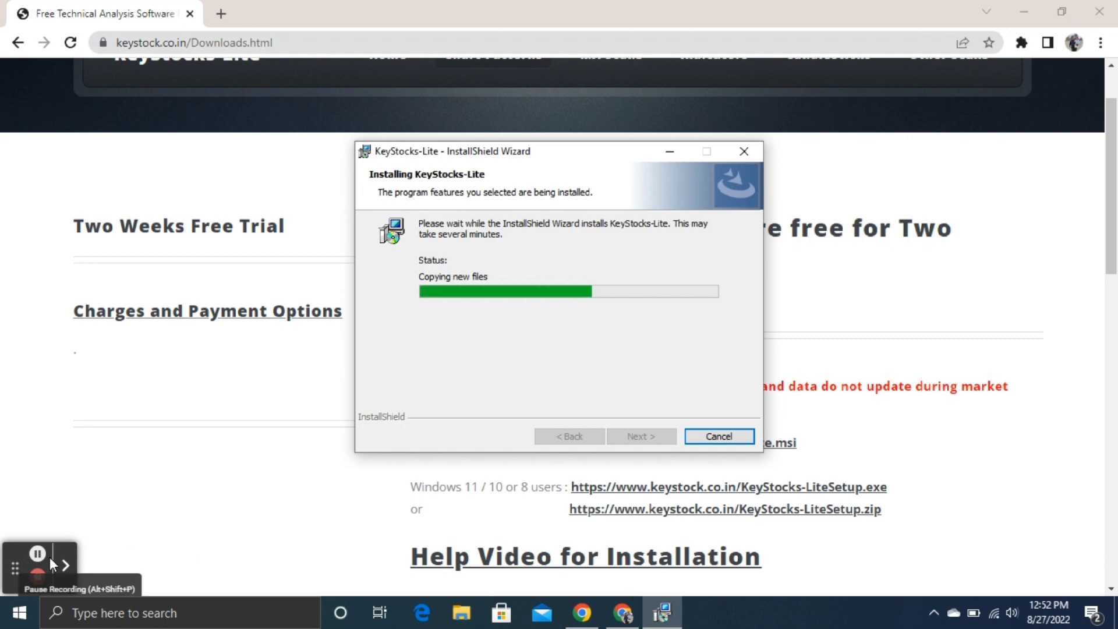
pyautogui.click(638, 444)
pyautogui.click(1033, 7)
# Step: Refresh the desktop and launch KeyStocks-Lite from its new desktop shortcut
pyautogui.rightClick(902, 180)
pyautogui.click(913, 227)
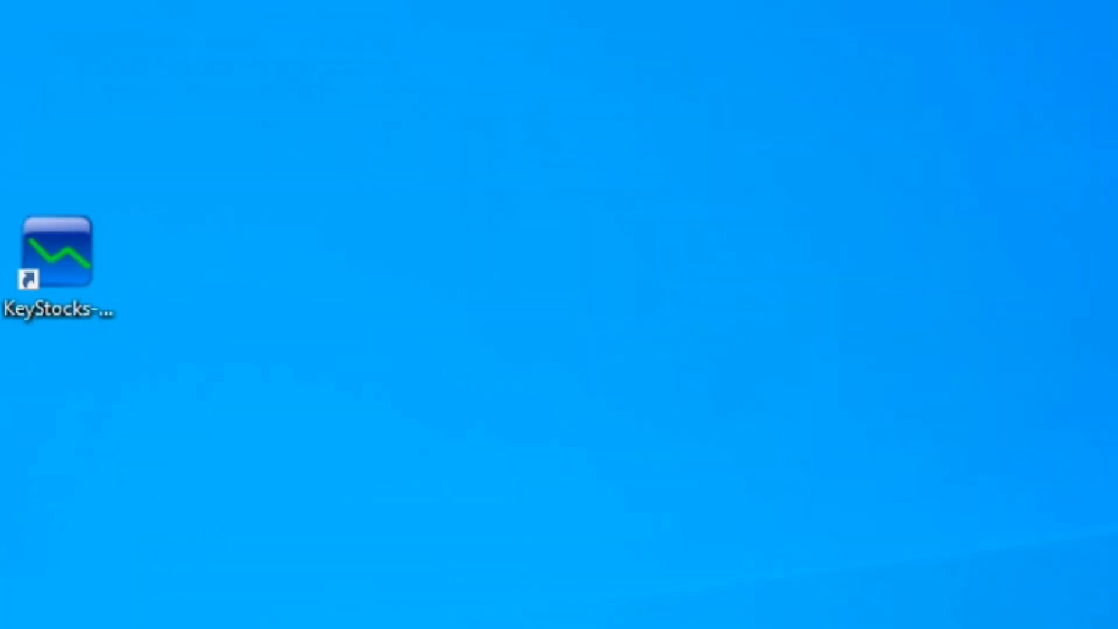
pyautogui.rightClick(57, 264)
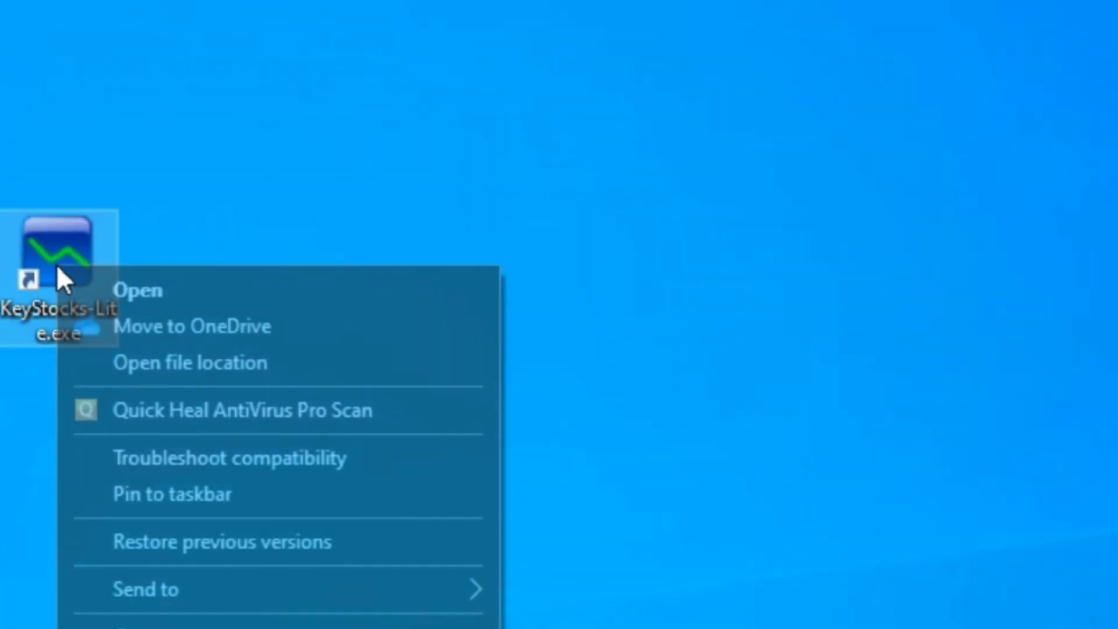
pyautogui.click(127, 278)
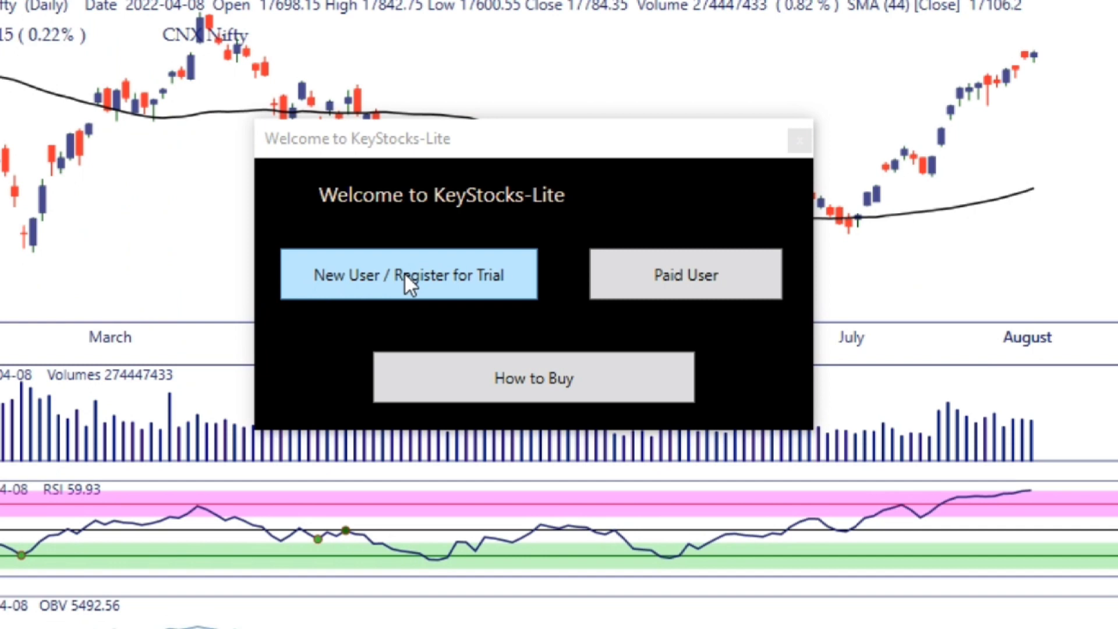
# Step: Register as a new trial user, entering the user's e-mail address and mobile number
pyautogui.click(404, 271)
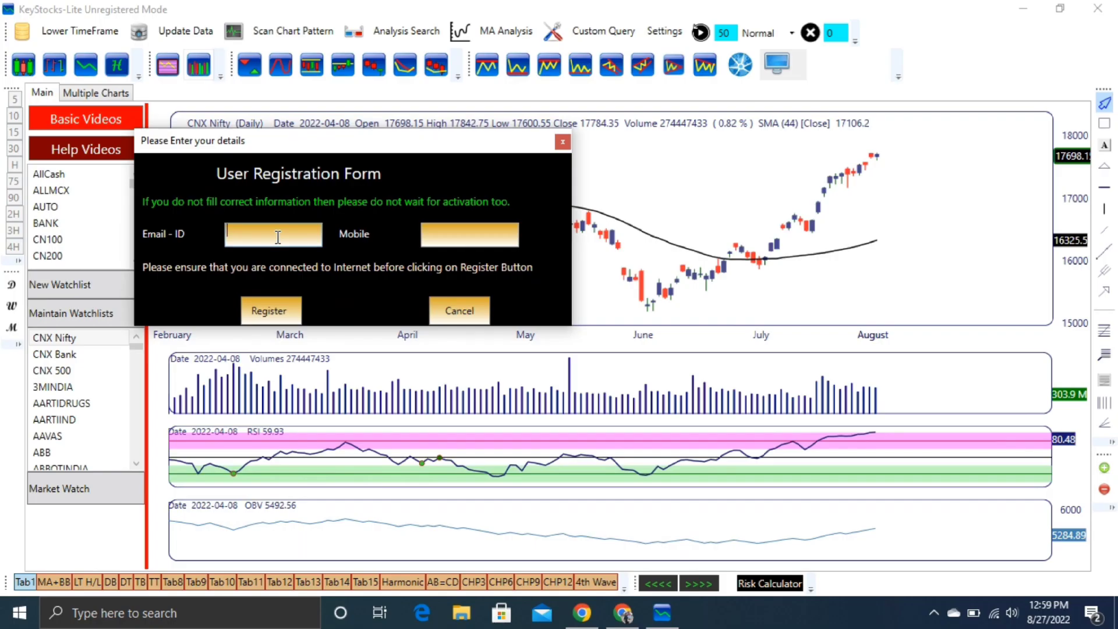
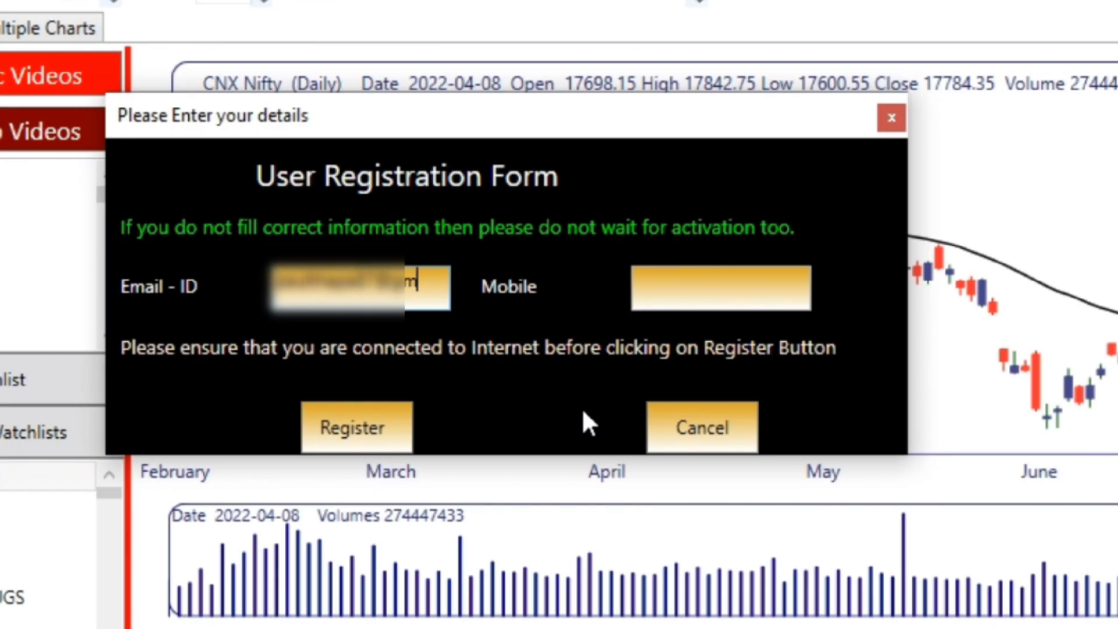
pyautogui.click(681, 304)
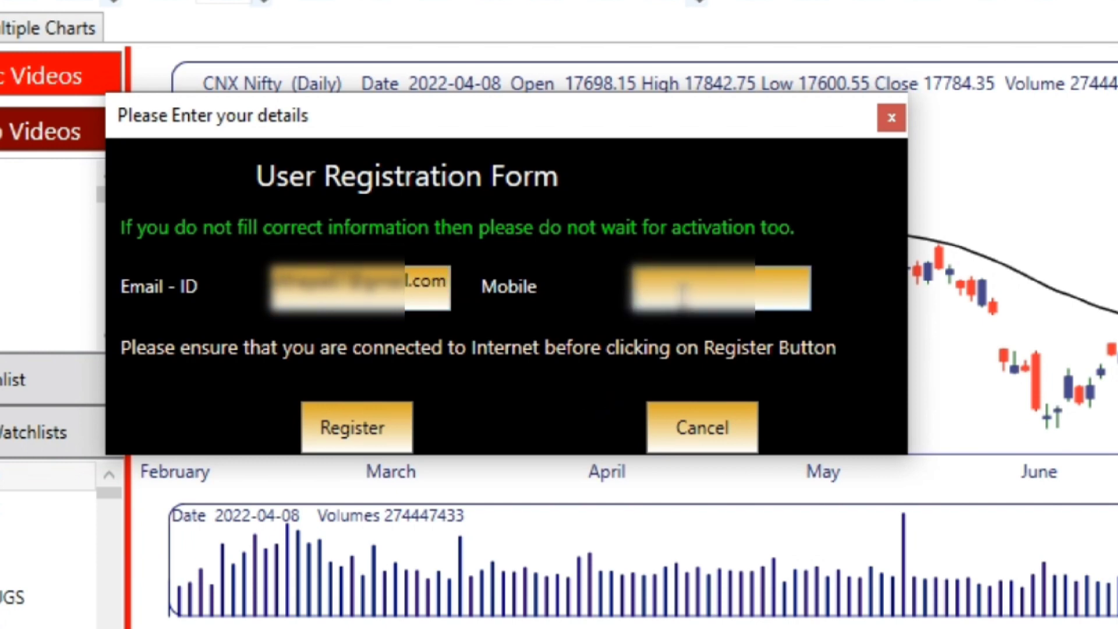
pyautogui.write('987654')
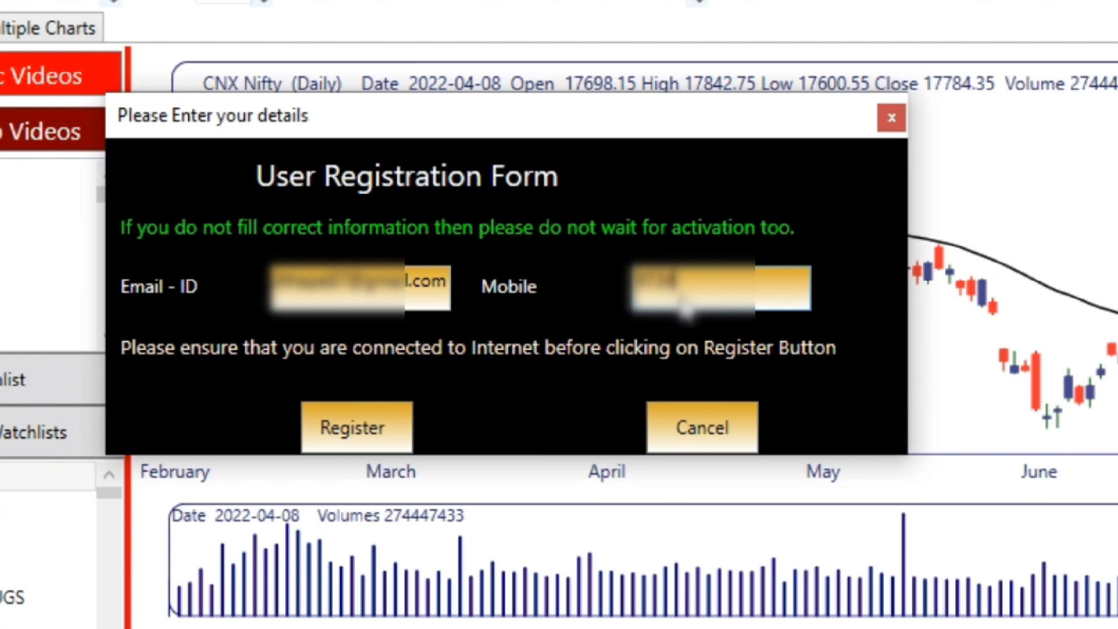
pyautogui.write('3210')
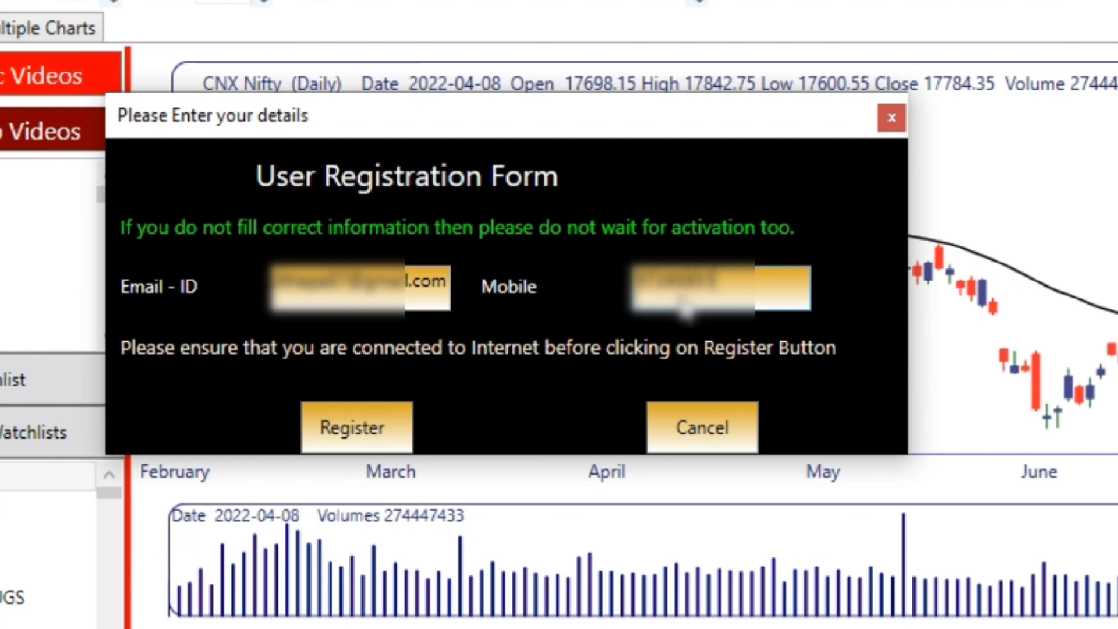
pyautogui.click(366, 443)
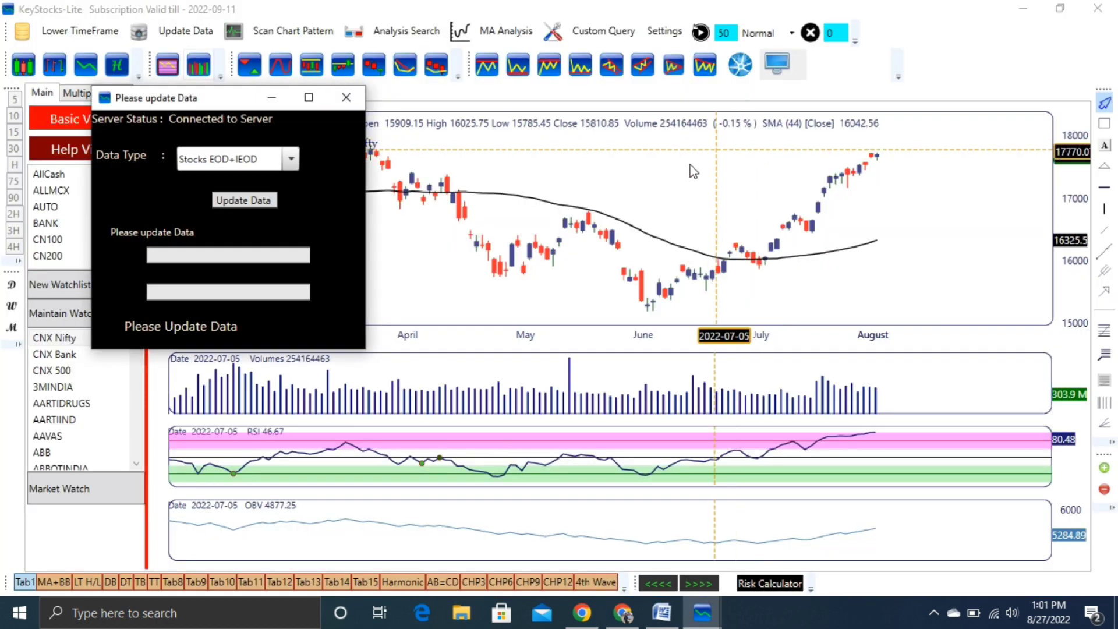
# Step: Update Stocks EOD+IEOD data so the CNX Nifty chart reaches 2022-08-26, then close the update window
pyautogui.click(261, 204)
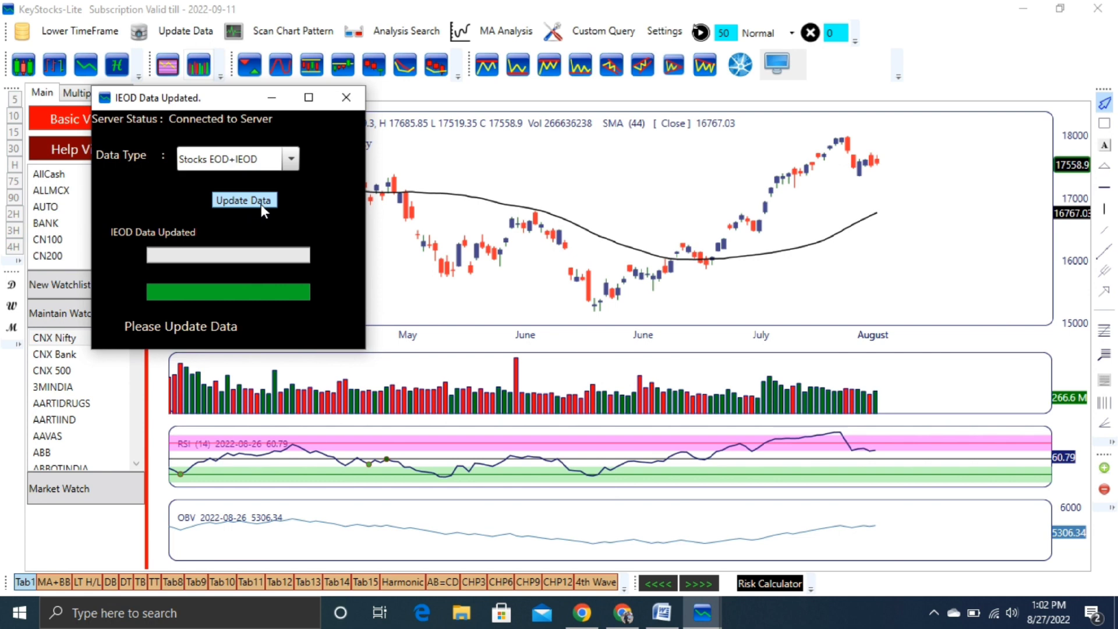
pyautogui.click(347, 99)
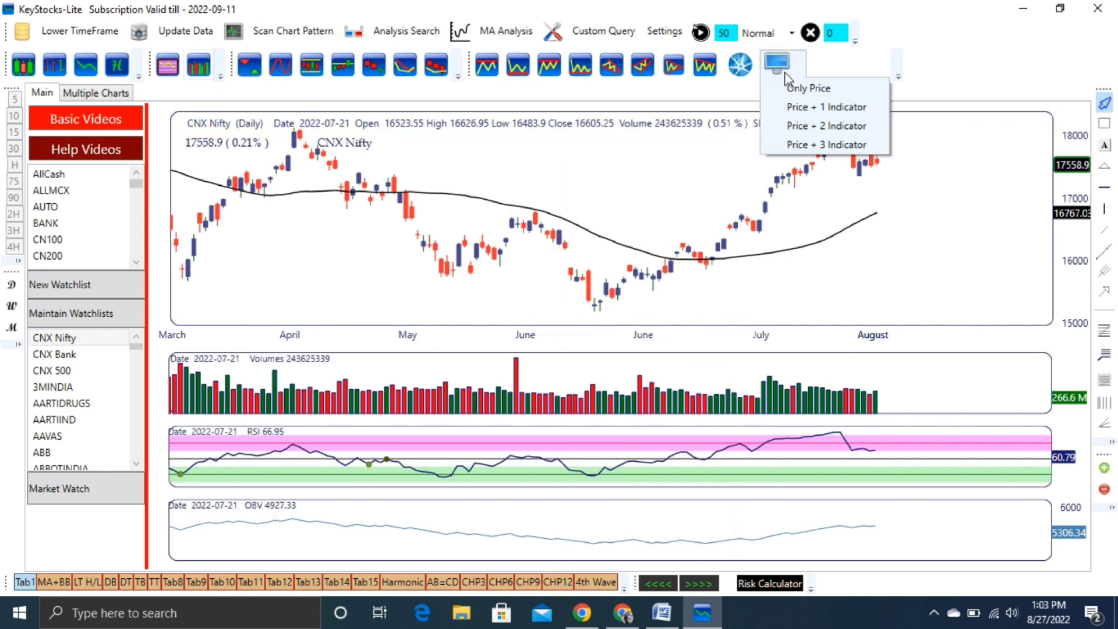
# Step: Switch the chart layout to Only Price, load the CN500 watchlist, and bring up MA Analysis
pyautogui.click(792, 88)
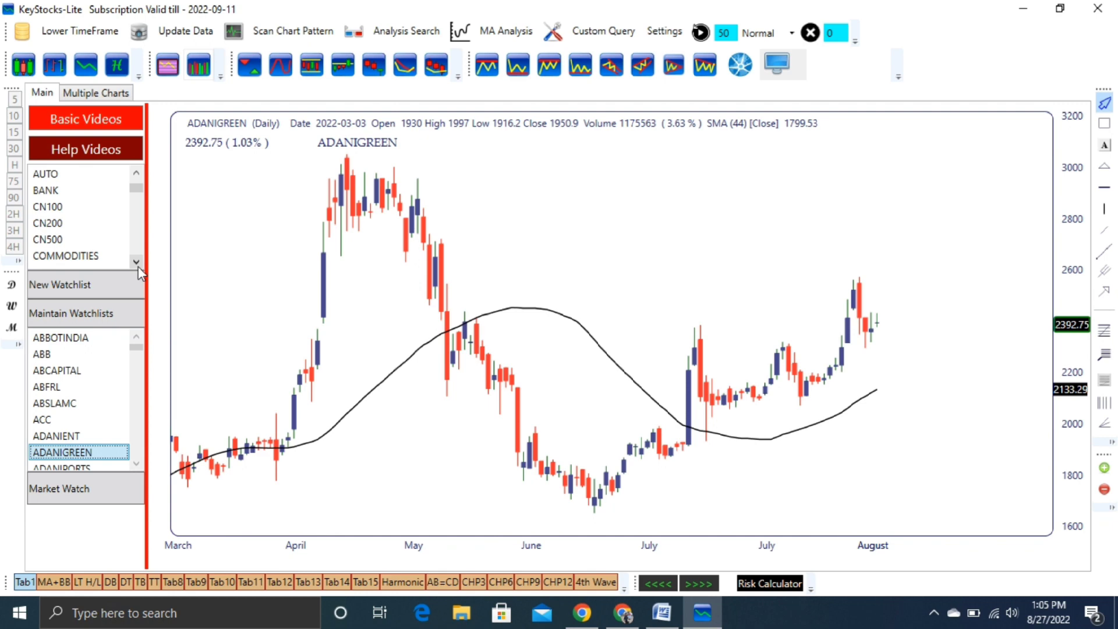
pyautogui.click(138, 267)
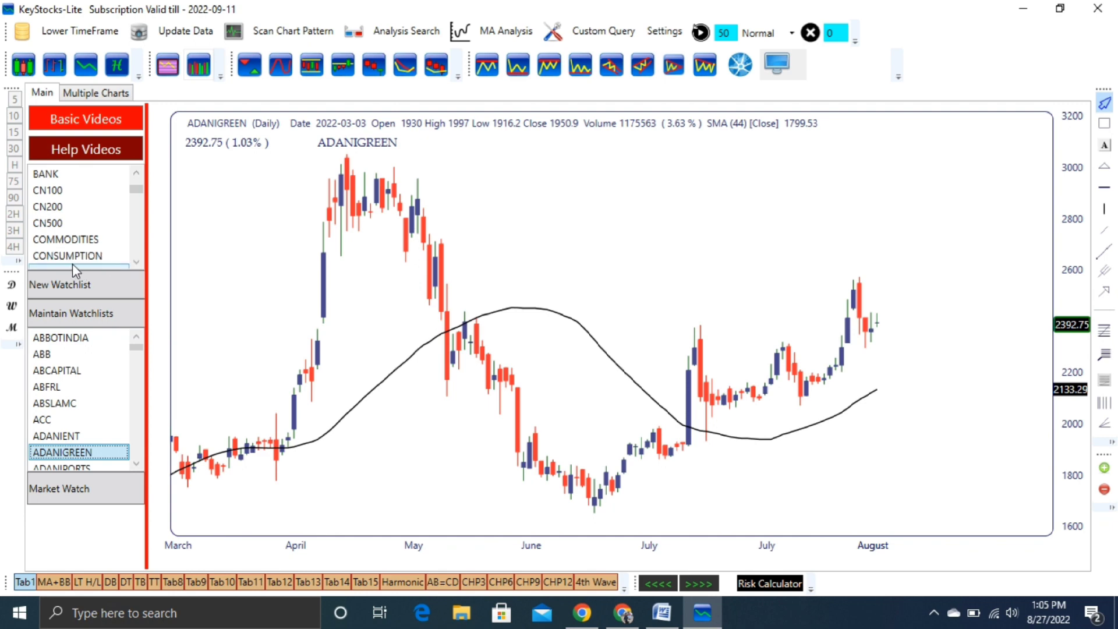
pyautogui.click(63, 224)
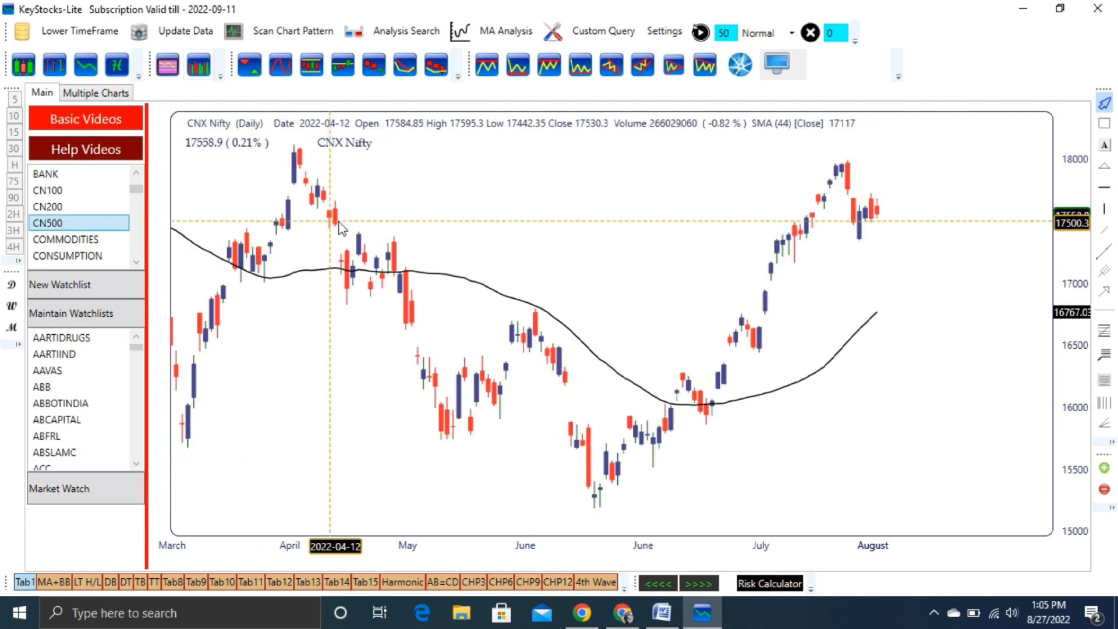
pyautogui.click(488, 34)
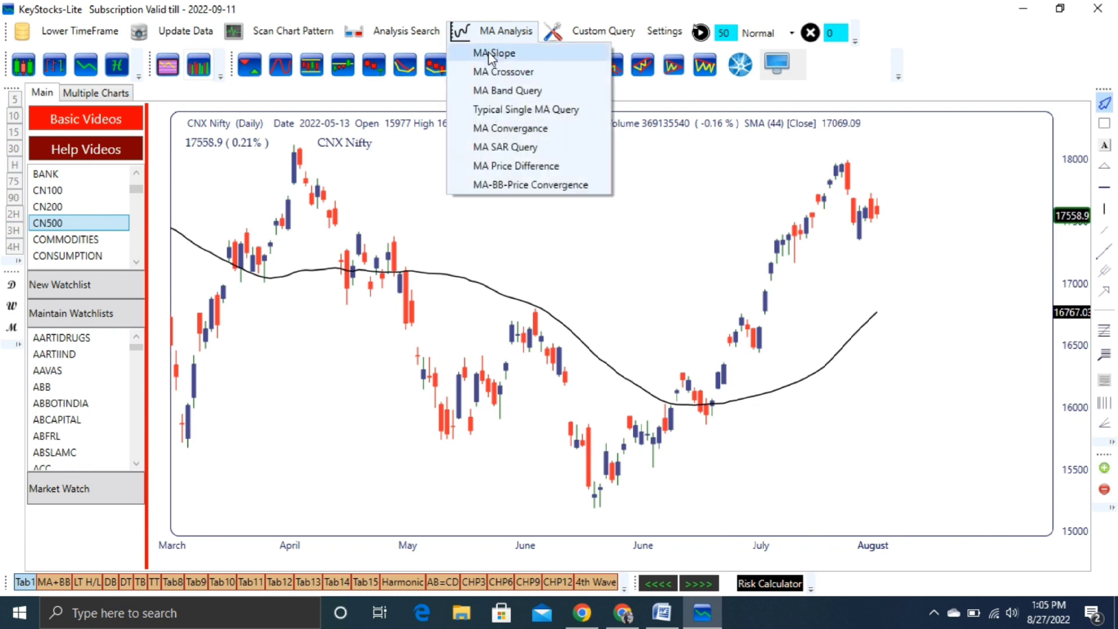
# Step: Run an MA Slope scan for SMA 44 on Close rising over at least 3 bars
pyautogui.click(490, 53)
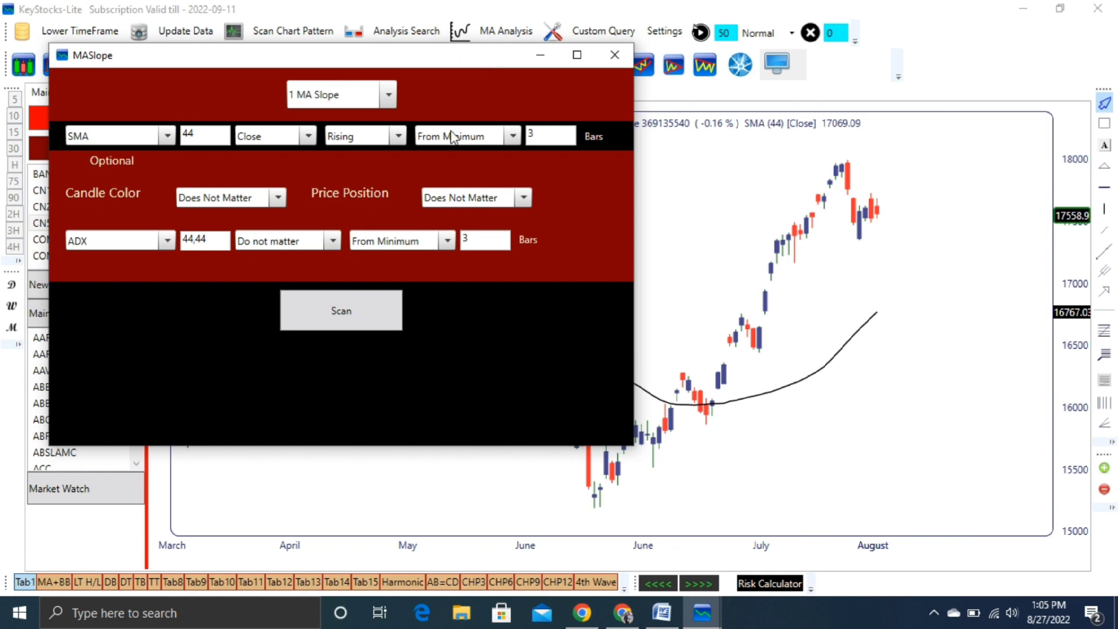
pyautogui.click(376, 300)
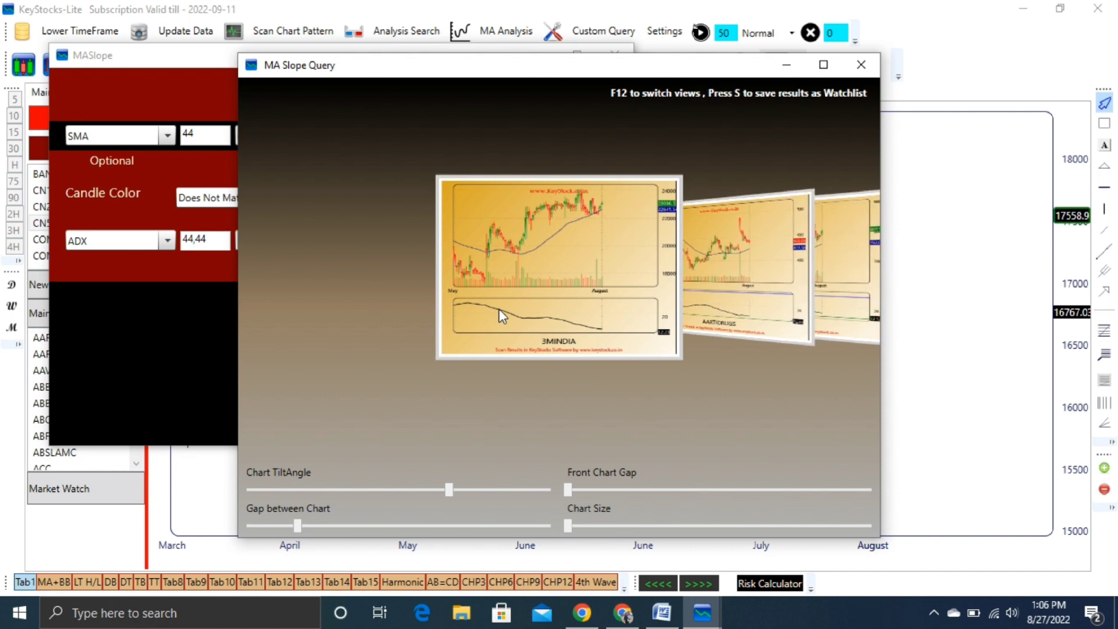
# Step: Save the MA Slope results as watchlist 'nifty 500 44ma' and close the MA Slope Query window
pyautogui.press('s')
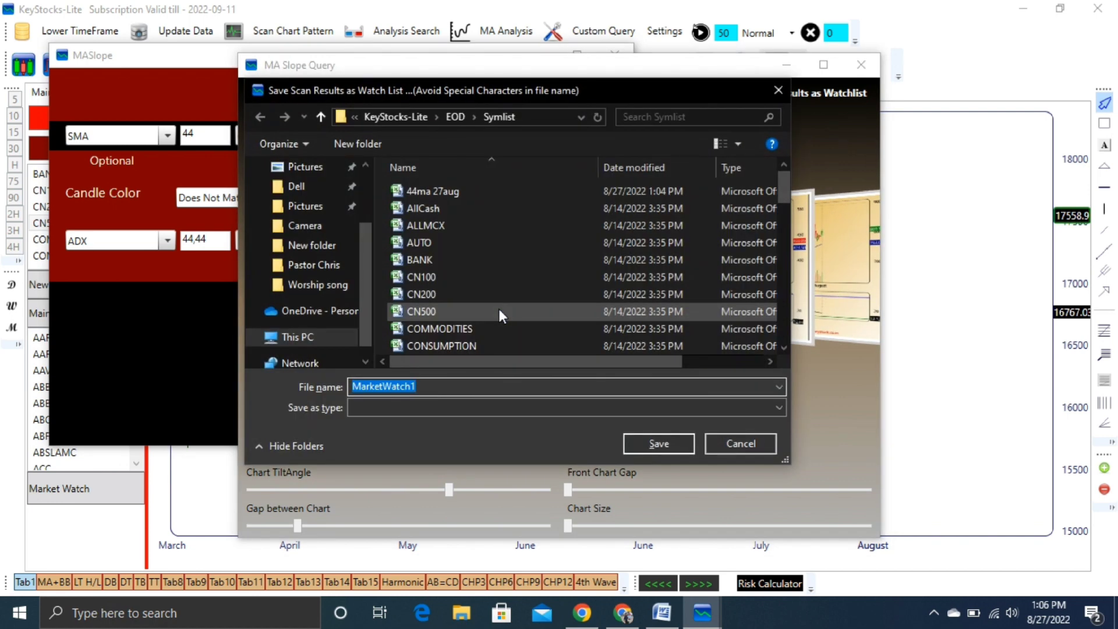
pyautogui.write('nifty')
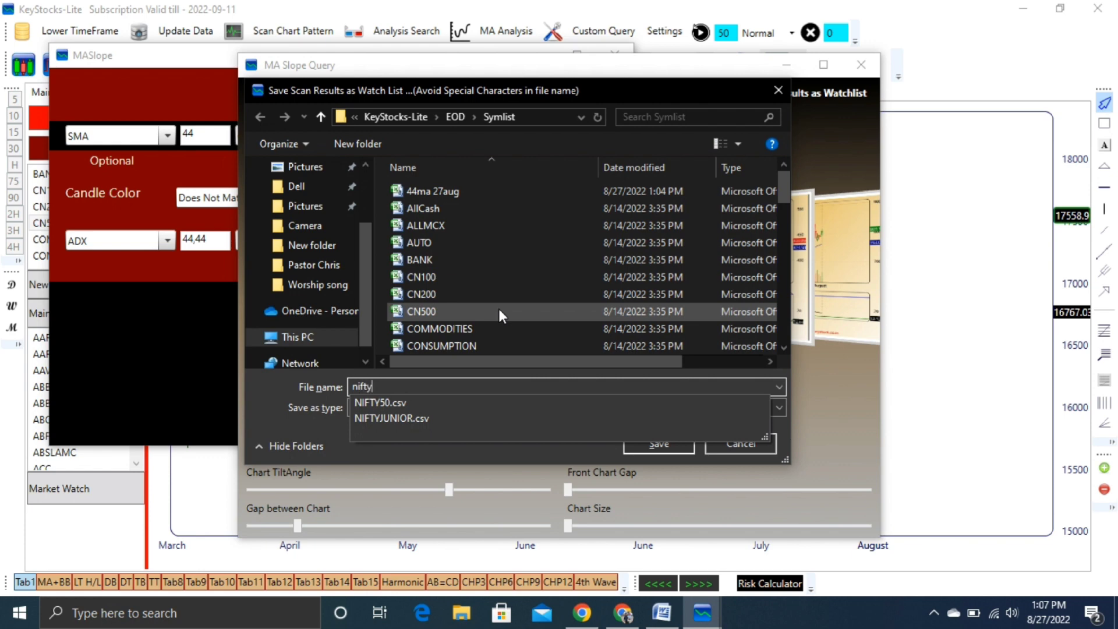
pyautogui.press('Escape')
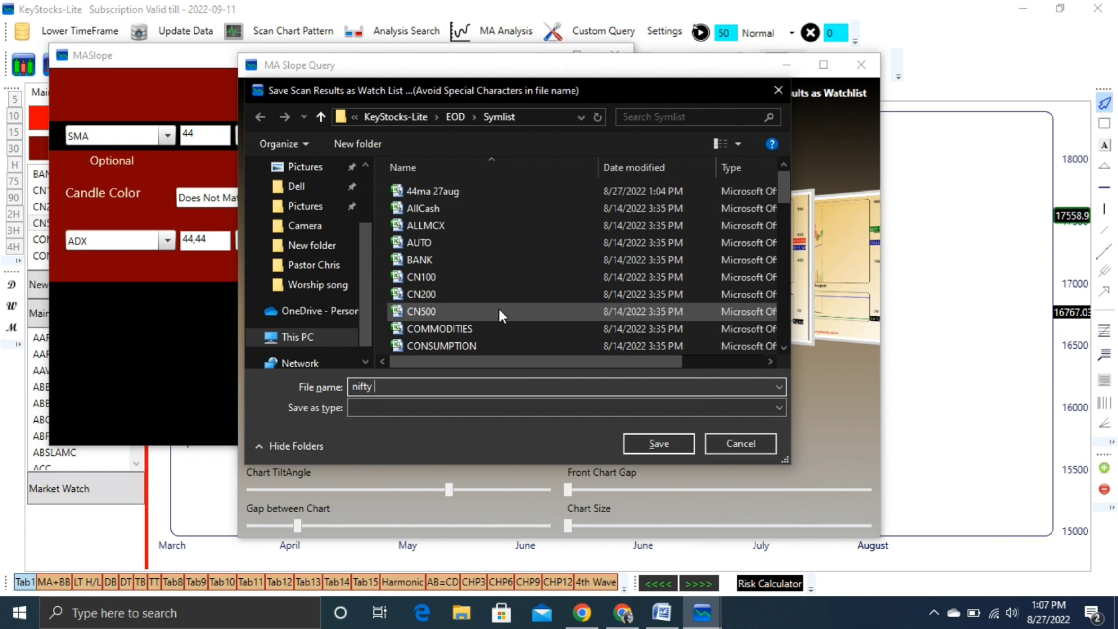
pyautogui.write('5')
pyautogui.press('BackSpace')
pyautogui.write('500 44ma')
pyautogui.click(645, 447)
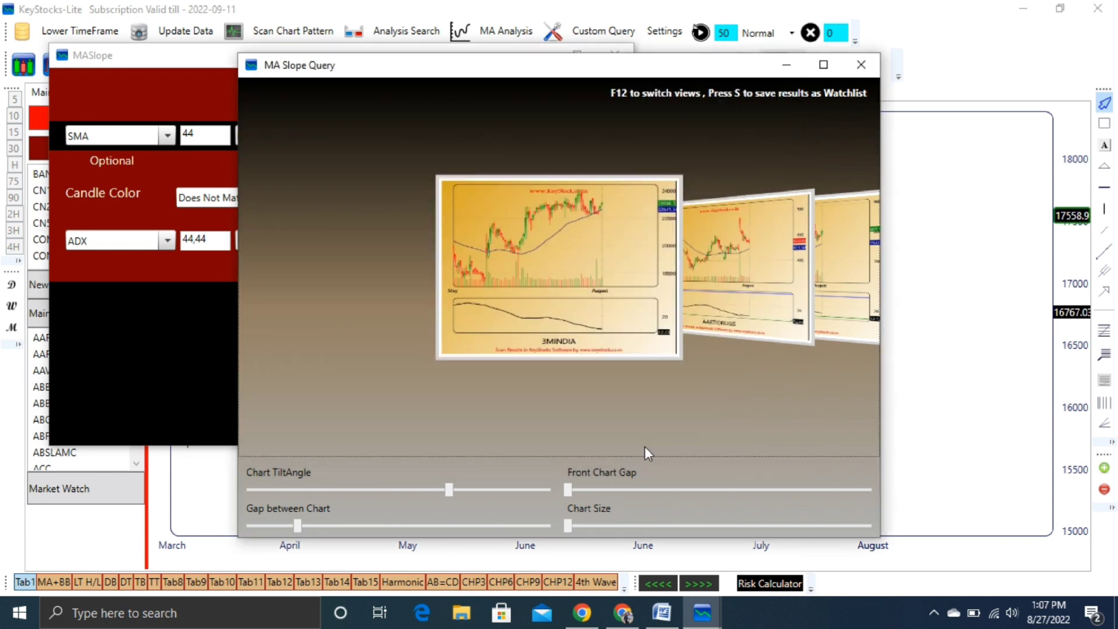
pyautogui.click(862, 63)
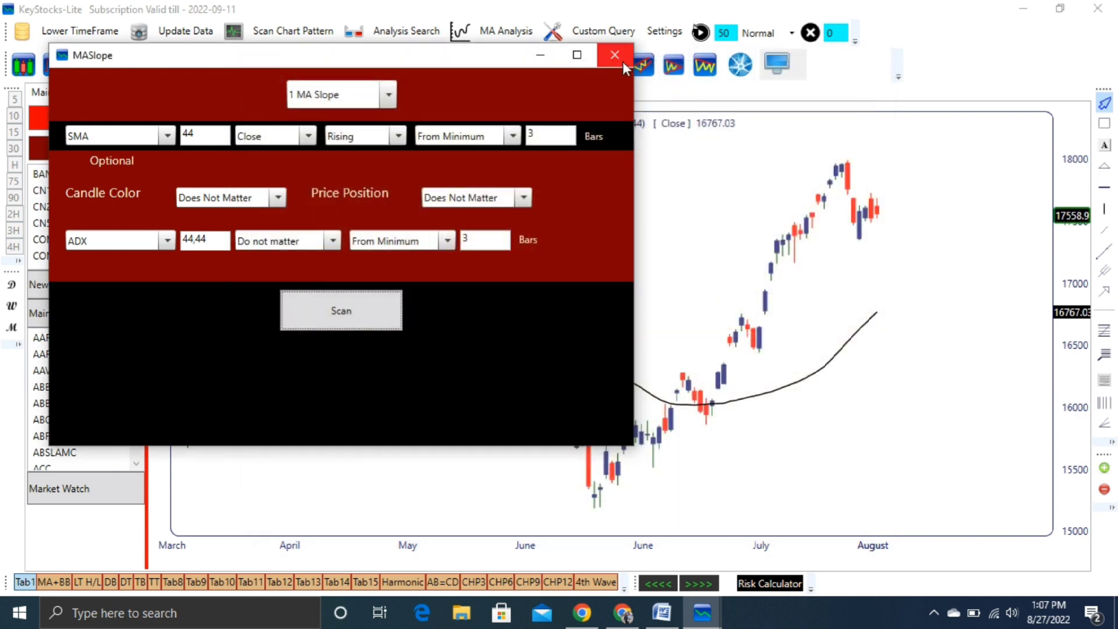
# Step: Close the MASlope settings dialog to return to the CNX Nifty chart
pyautogui.click(623, 63)
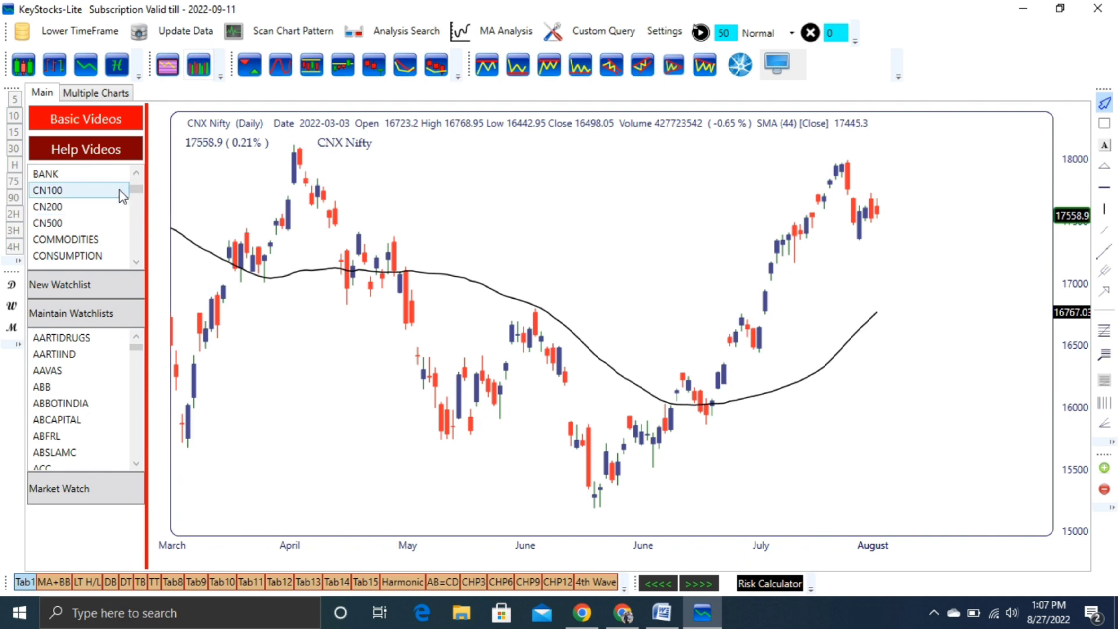
pyautogui.click(136, 173)
pyautogui.click(136, 174)
pyautogui.click(136, 173)
pyautogui.click(136, 173)
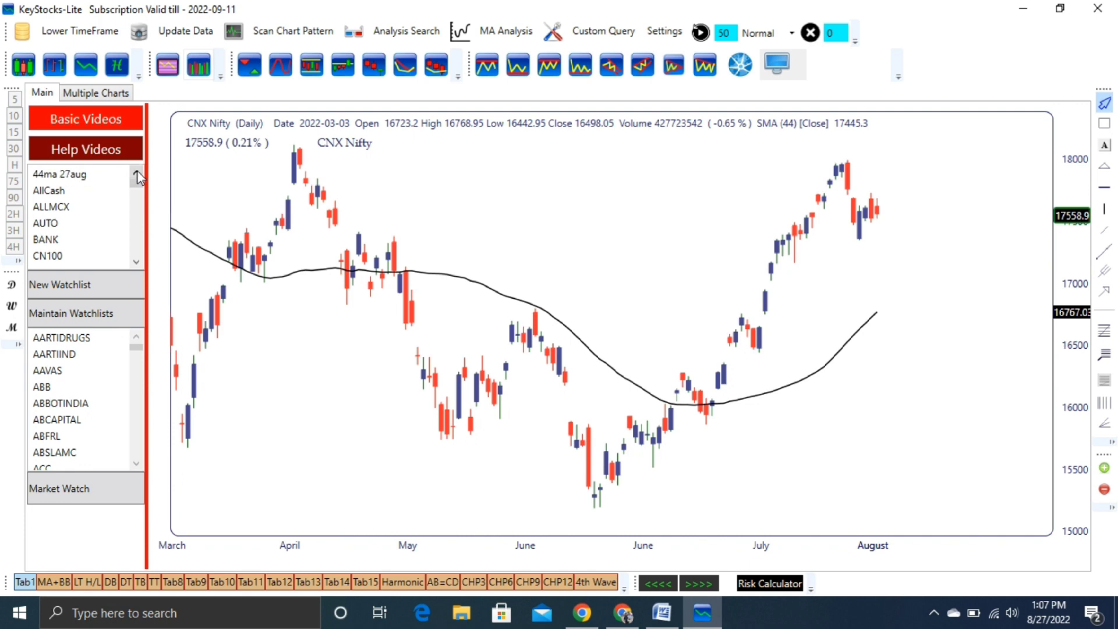
# Step: Scroll the upper watchlist panel until the 'nifty 500 44ma' group is visible
pyautogui.click(137, 263)
pyautogui.click(136, 263)
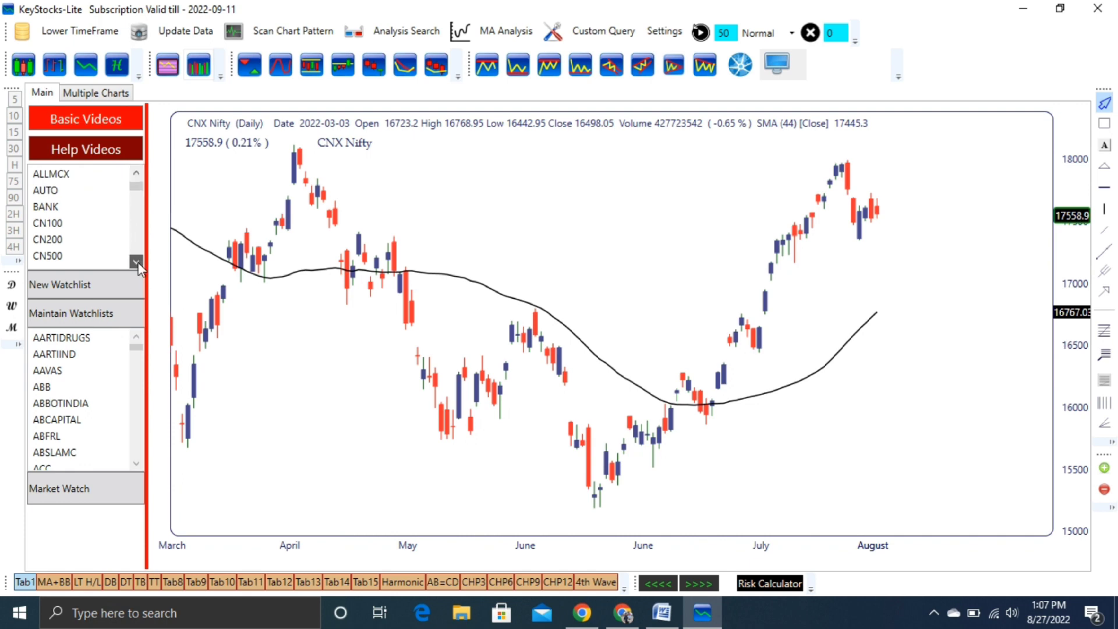
pyautogui.click(137, 263)
pyautogui.scroll(-7, 87, 181)
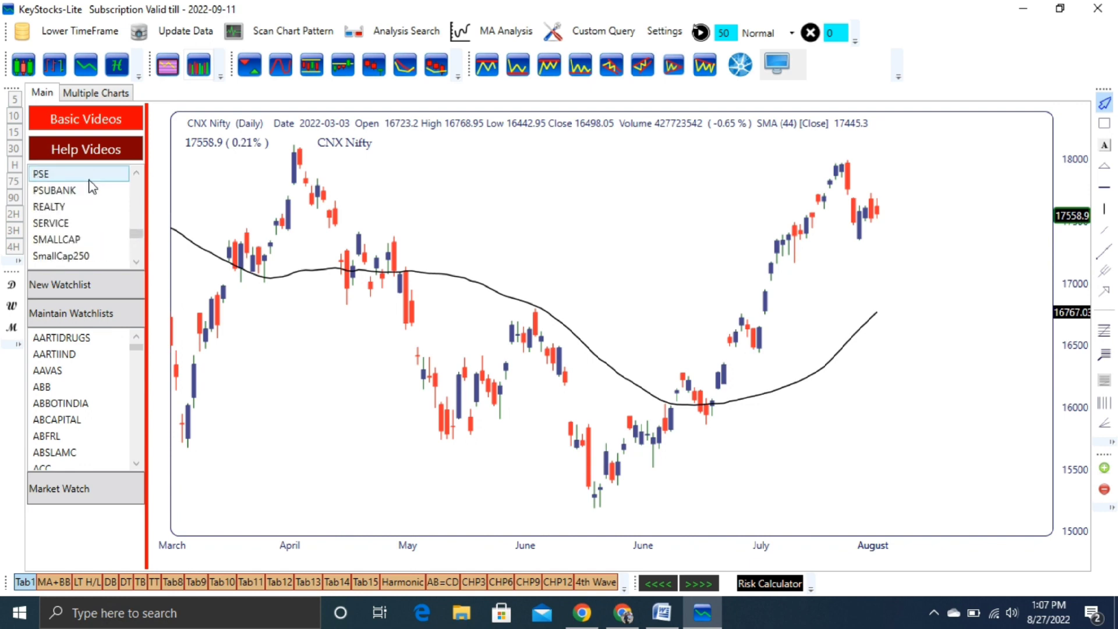
pyautogui.scroll(-1, 90, 186)
pyautogui.scroll(-4, 91, 186)
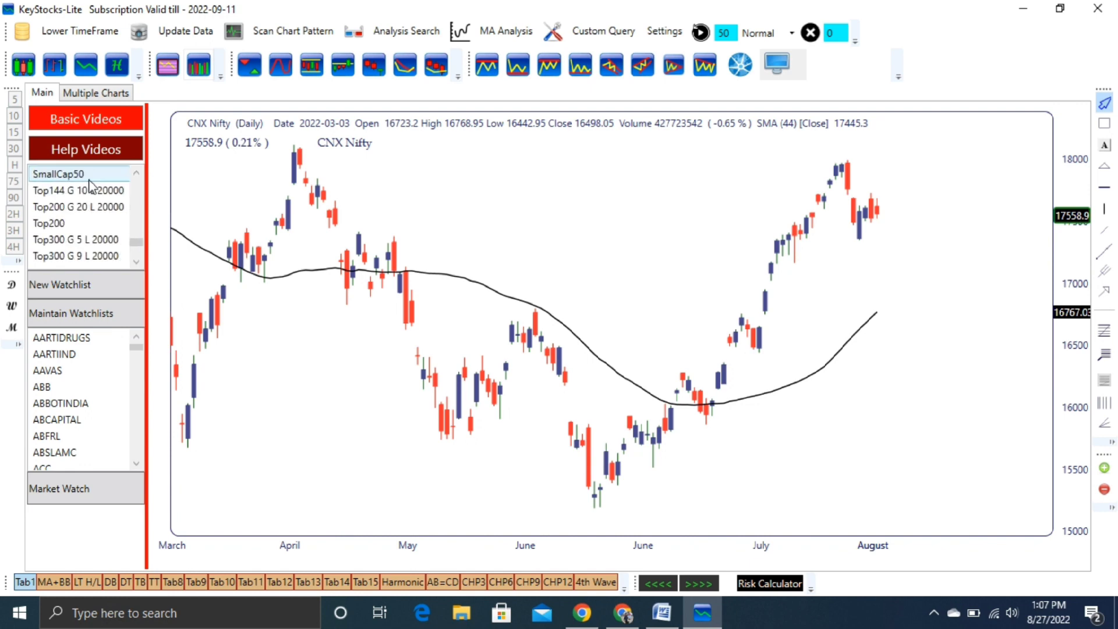
pyautogui.scroll(6, 92, 225)
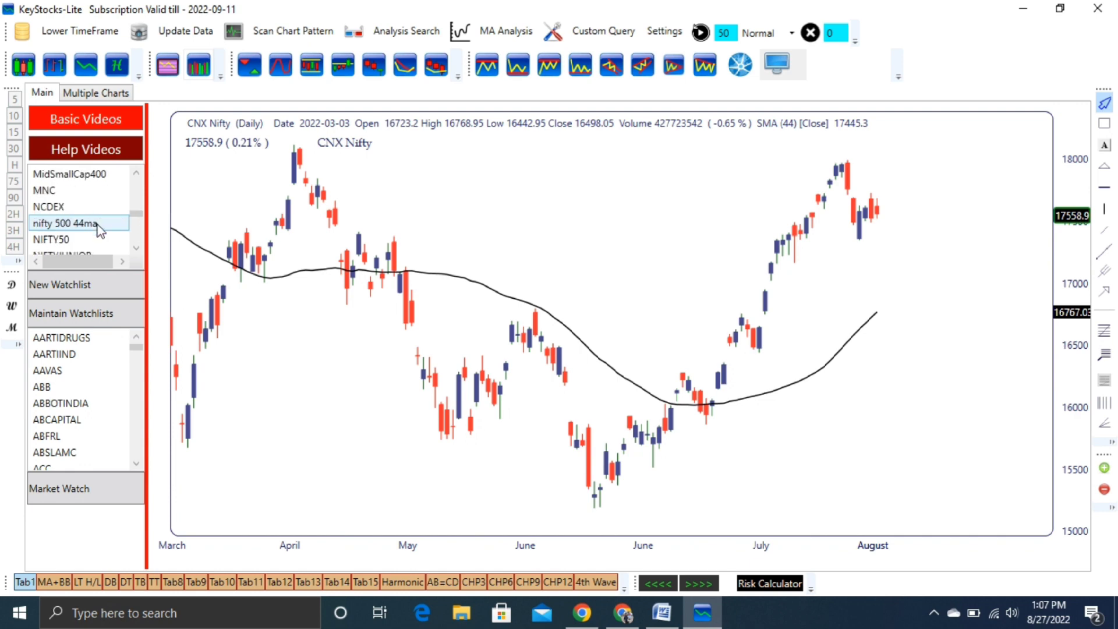
# Step: Open the 'nifty 500 44ma' watchlist and view the ABBOTINDIA and ABB charts
pyautogui.click(100, 224)
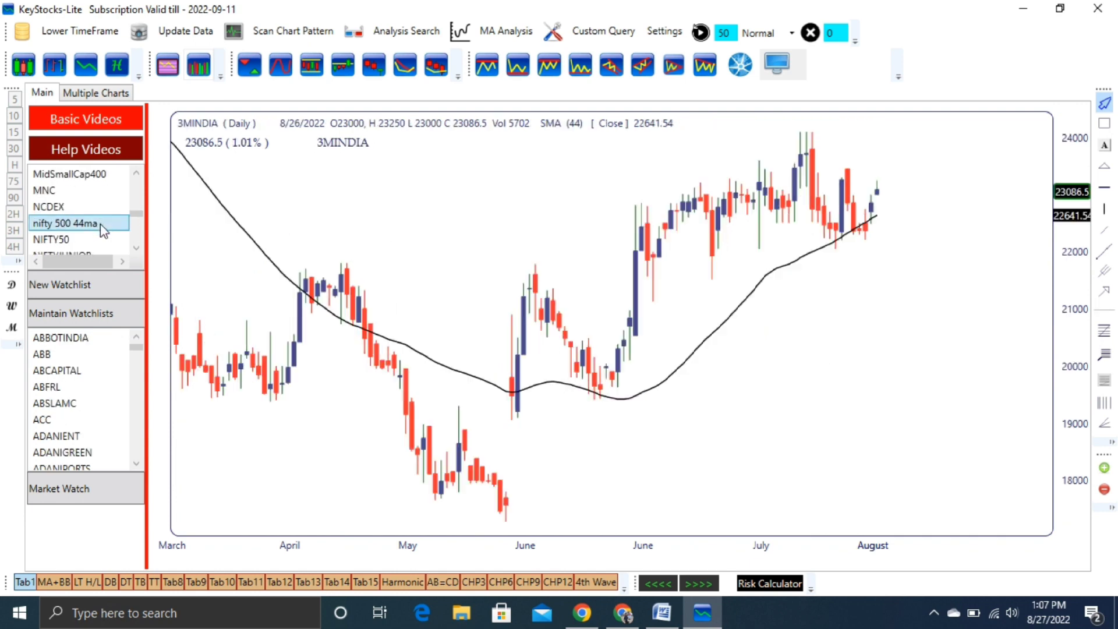
pyautogui.click(75, 338)
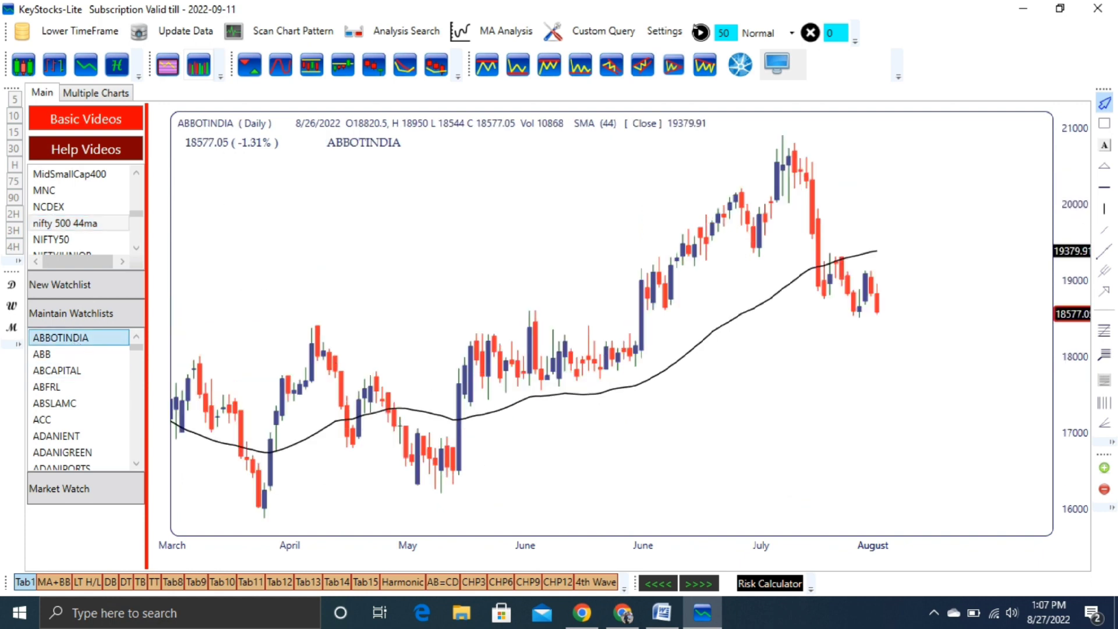
pyautogui.press('Down')
pyautogui.press('Down')
pyautogui.press('Up')
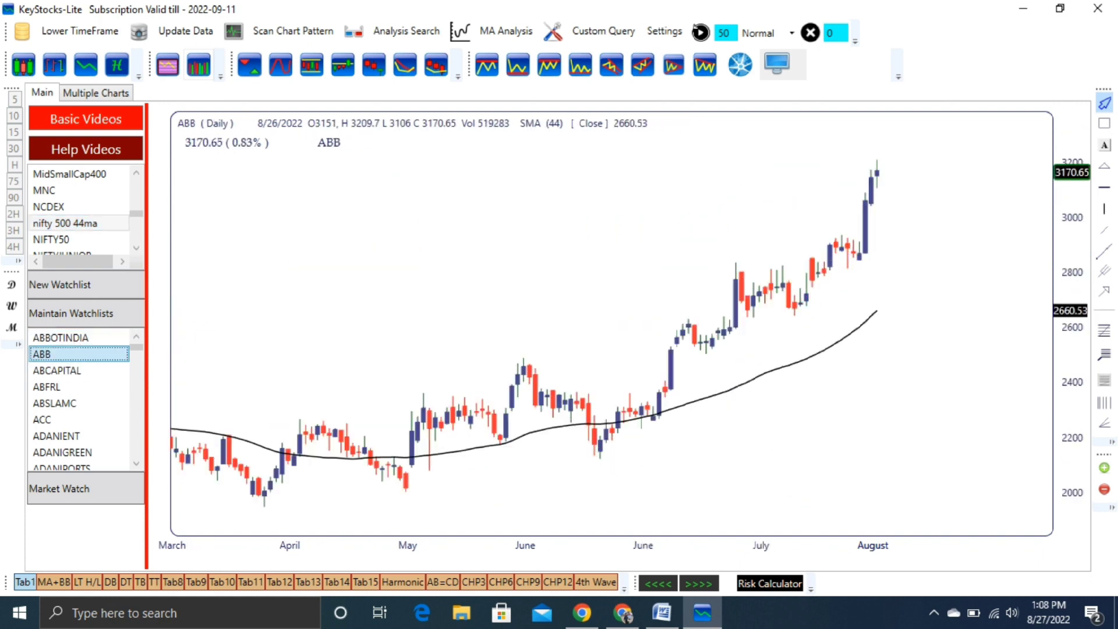
# Step: Step through the ACC, ADANITRANS and AEGISCHEM charts, then switch to the KeyStocks download page
pyautogui.press('Down')
pyautogui.press('Down')
pyautogui.press('Down')
pyautogui.press('Down')
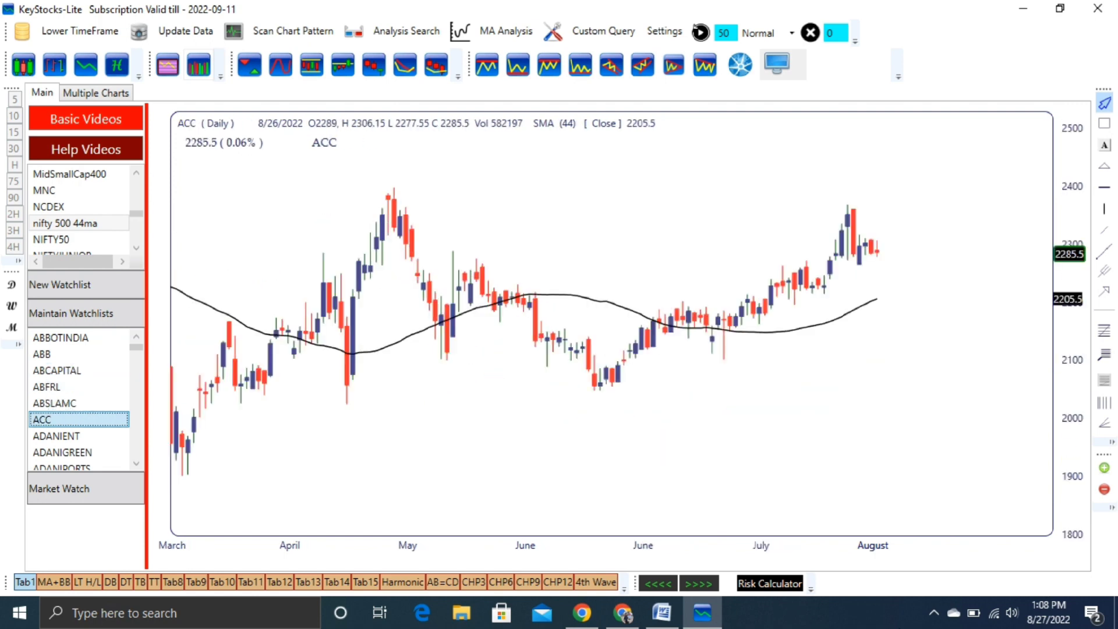
pyautogui.press('Down')
pyautogui.press('Down')
pyautogui.press('Down')
pyautogui.press('Down')
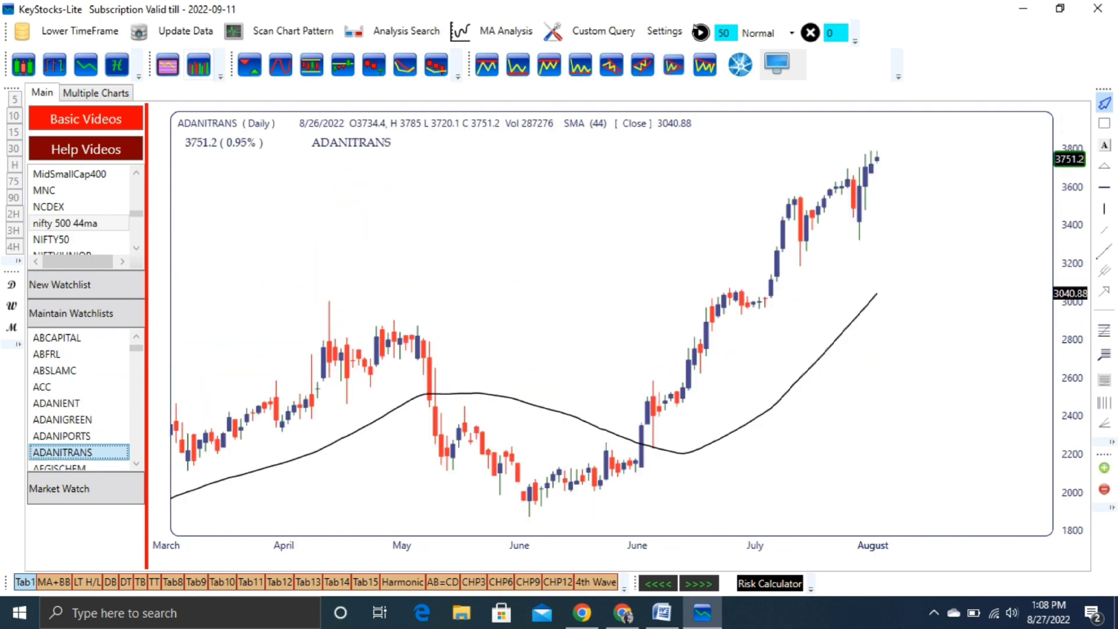
pyautogui.press('Down')
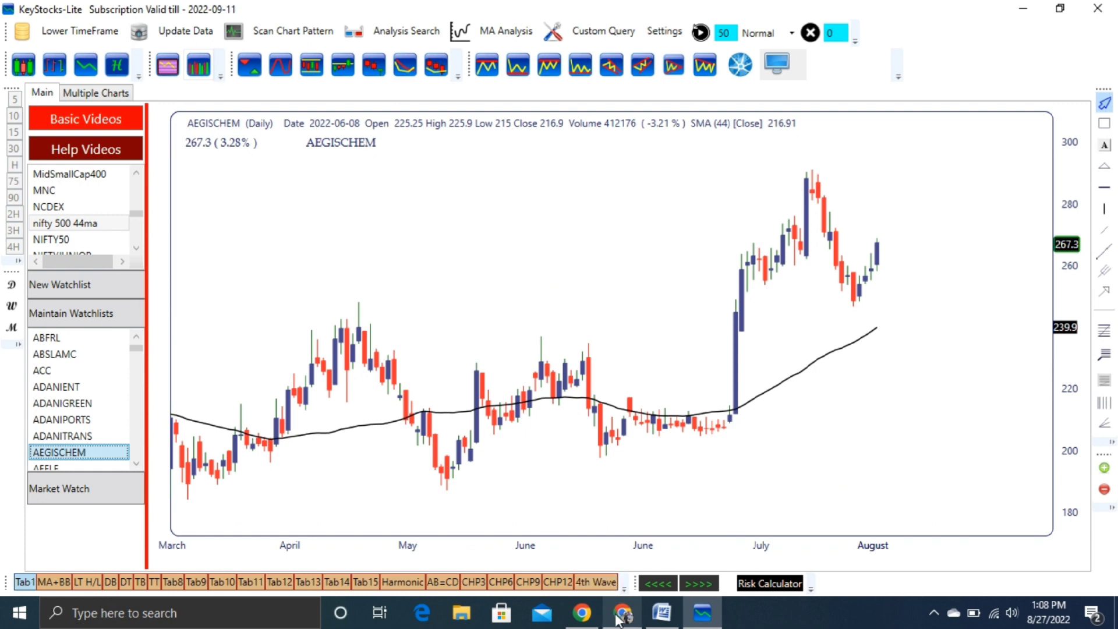
pyautogui.click(620, 618)
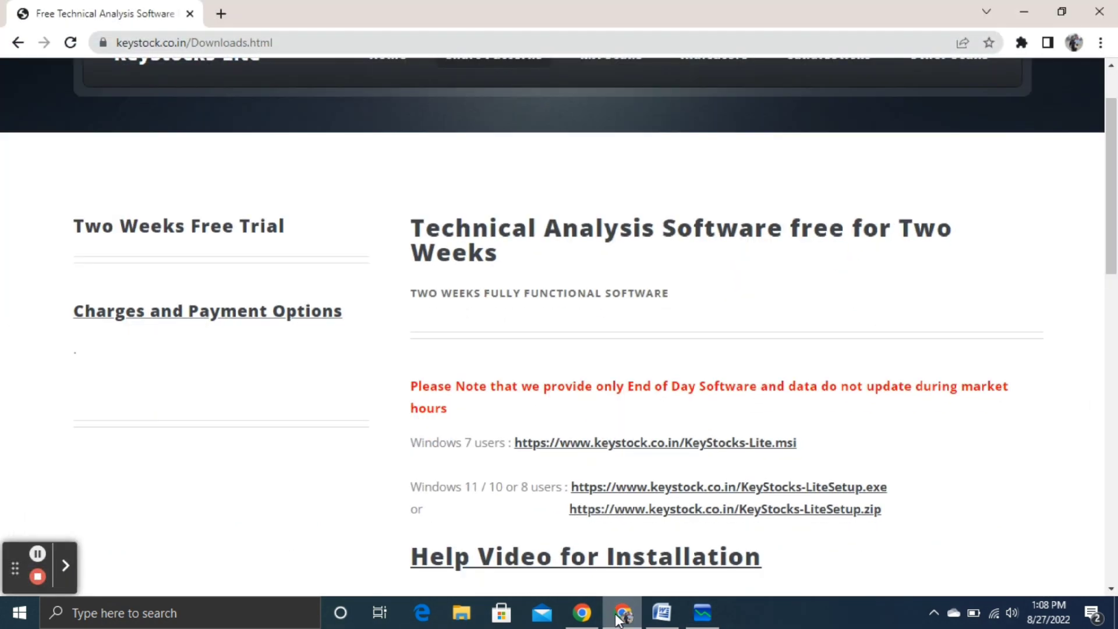